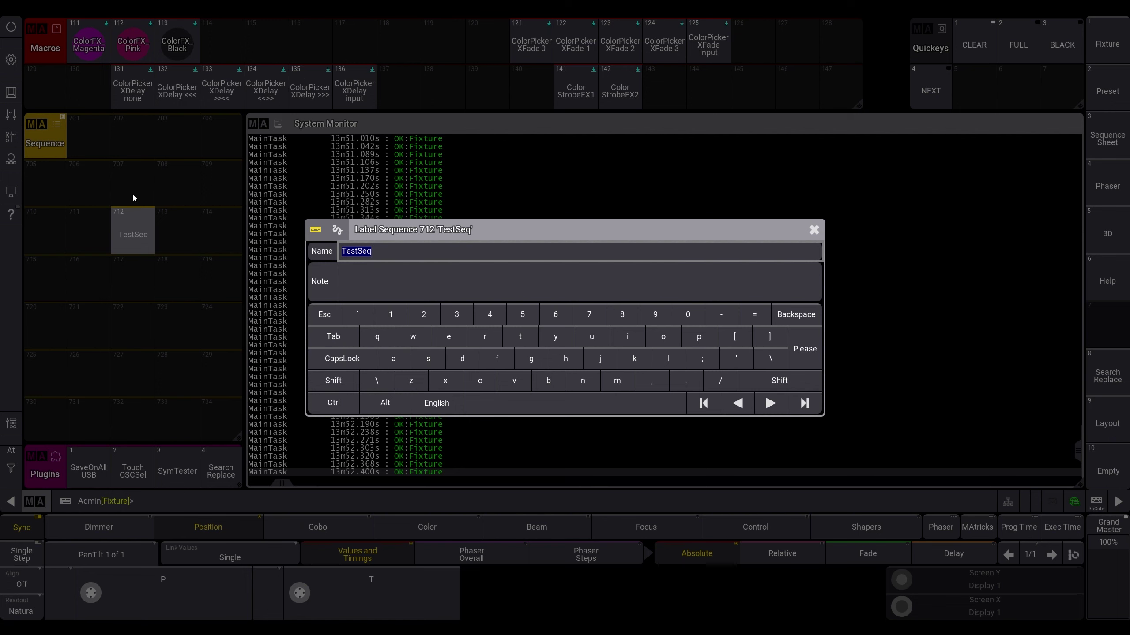
Close the label dialog of sequence 712 without renaming it and clear the programmer.
click(813, 229)
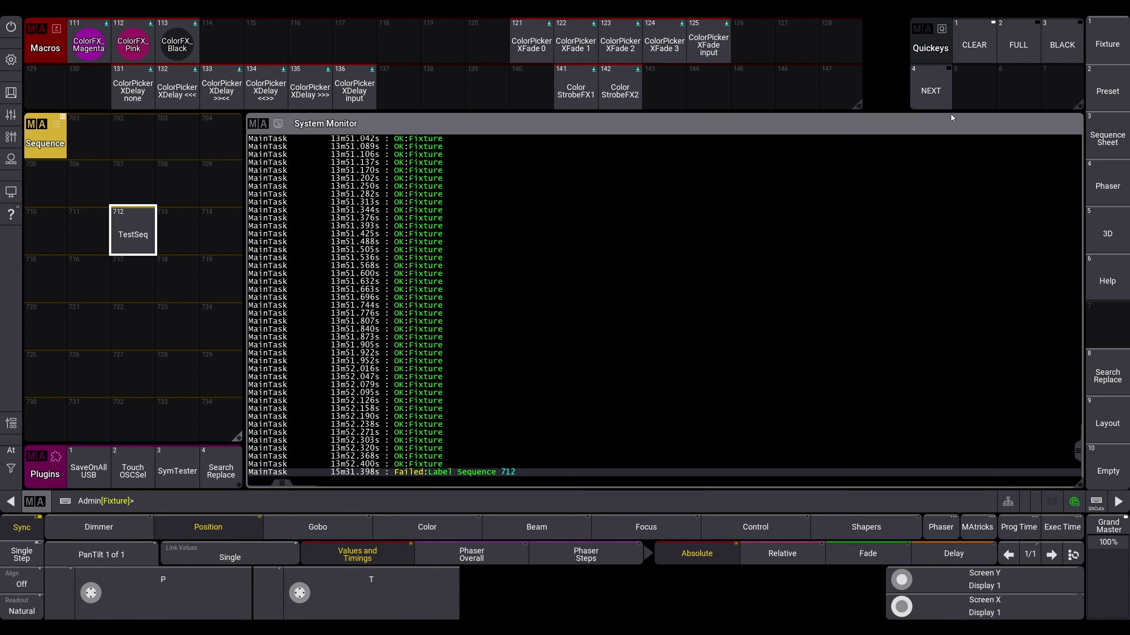
double_click(977, 49)
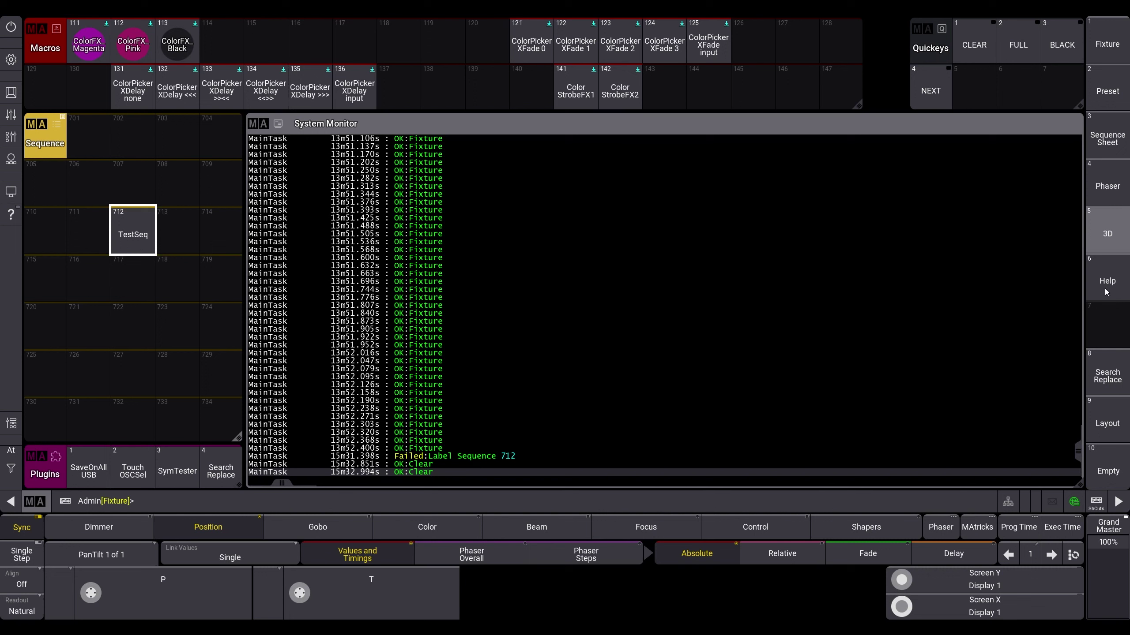
Run "Edit Layout 1.1" to examine the element's Custom Text settings, and look up the custom text property names in the System Monitor's layout listing.
click(670, 502)
text(Edit Layout 1.1)
key(Return)
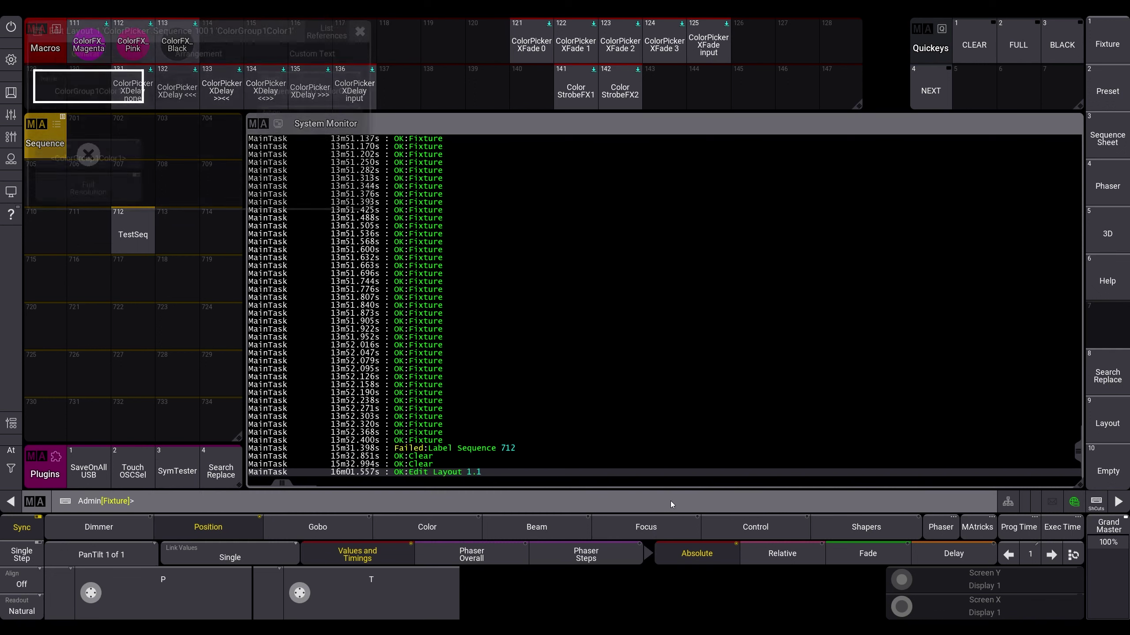
click(310, 56)
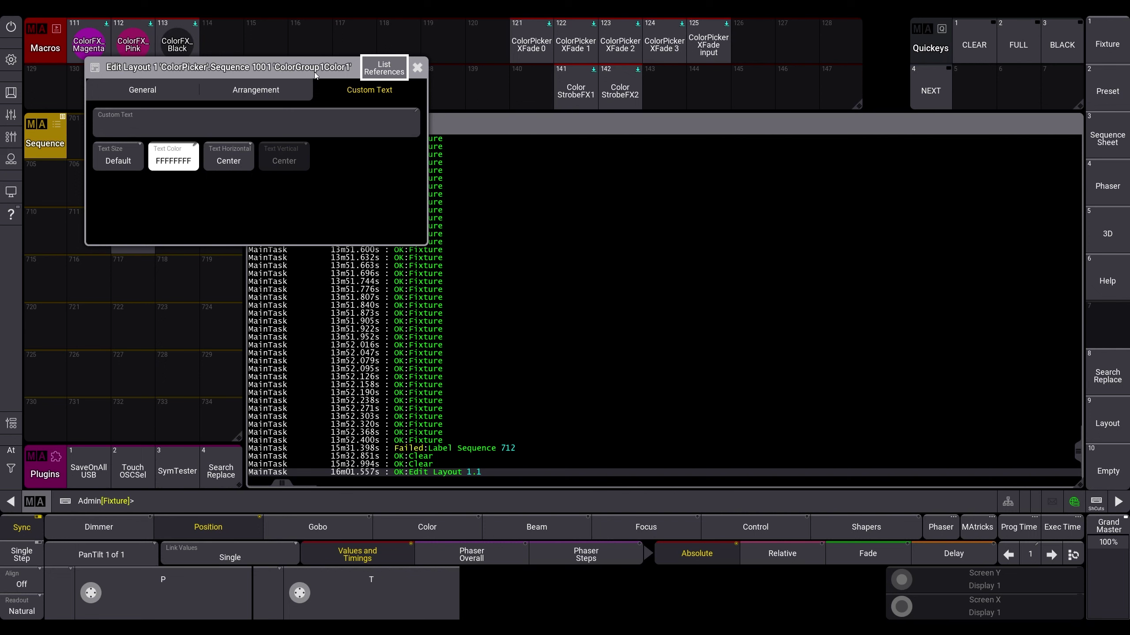
click(383, 67)
drag(284, 484, 390, 484)
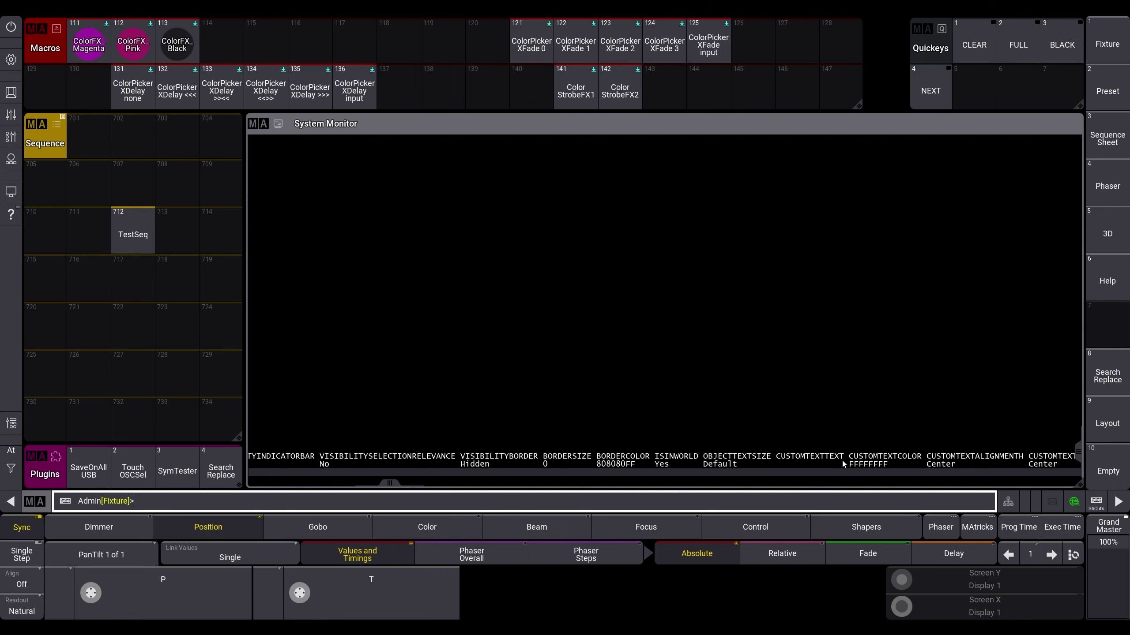
Inspect the TextFadeTime command in line 7 of the ColorPicker XFade 0 macro.
click(221, 467)
click(535, 45)
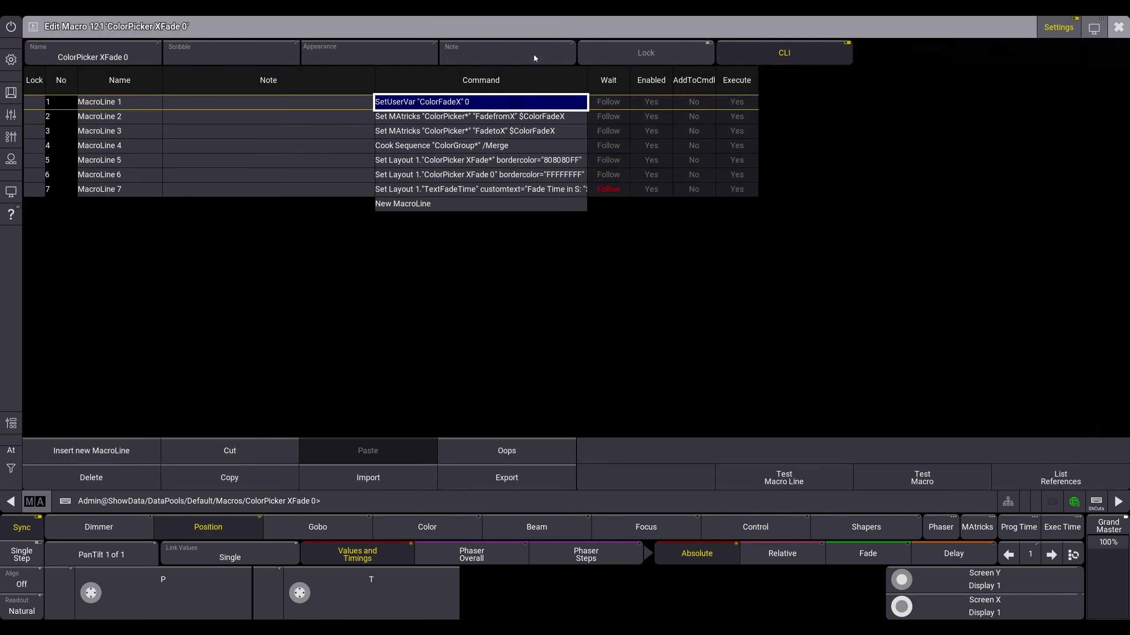
click(529, 189)
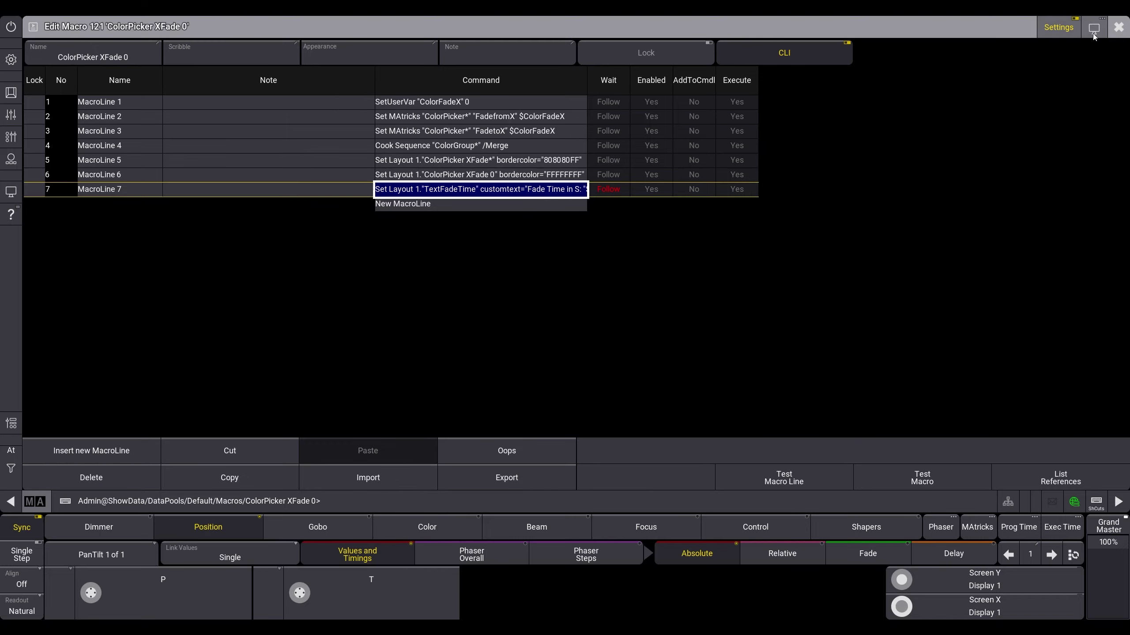
click(1119, 27)
Run the Search Replace plugin on Macros, searching for "customtext" and replacing it with "customtexttext".
click(221, 470)
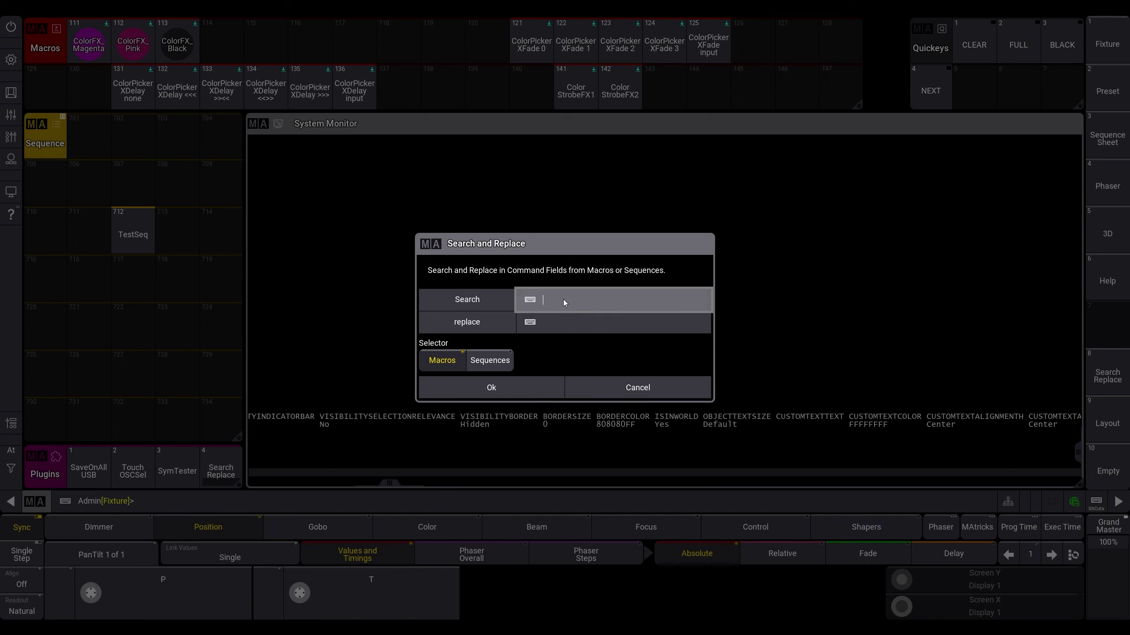
text(customtext)
key(ctrl+a)
key(ctrl+c)
key(Tab)
key(ctrl+v)
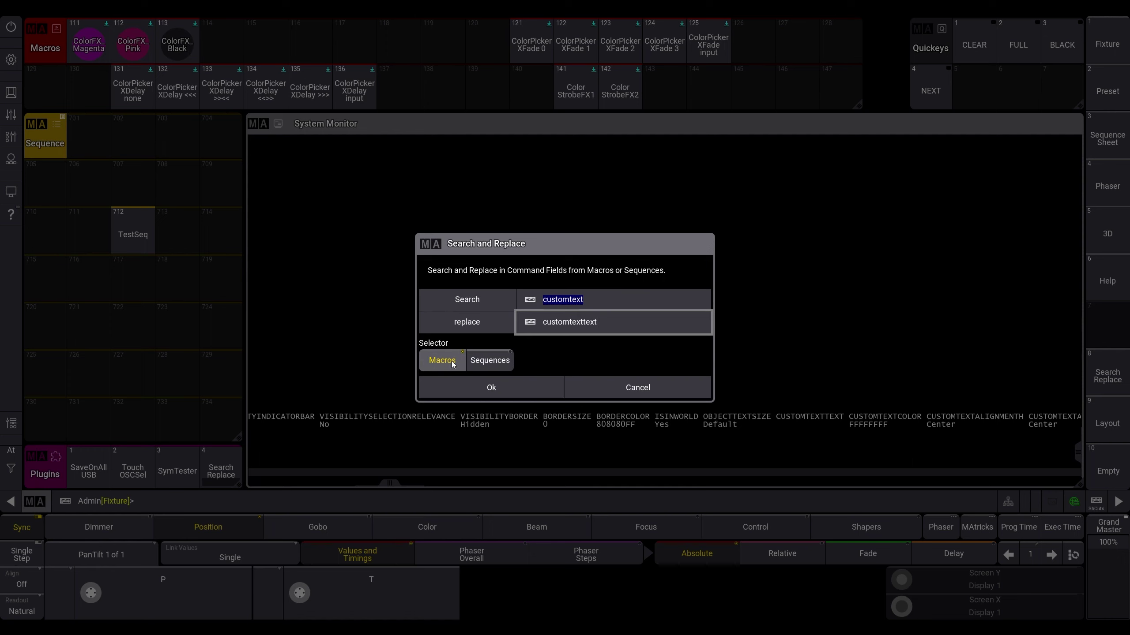
click(495, 362)
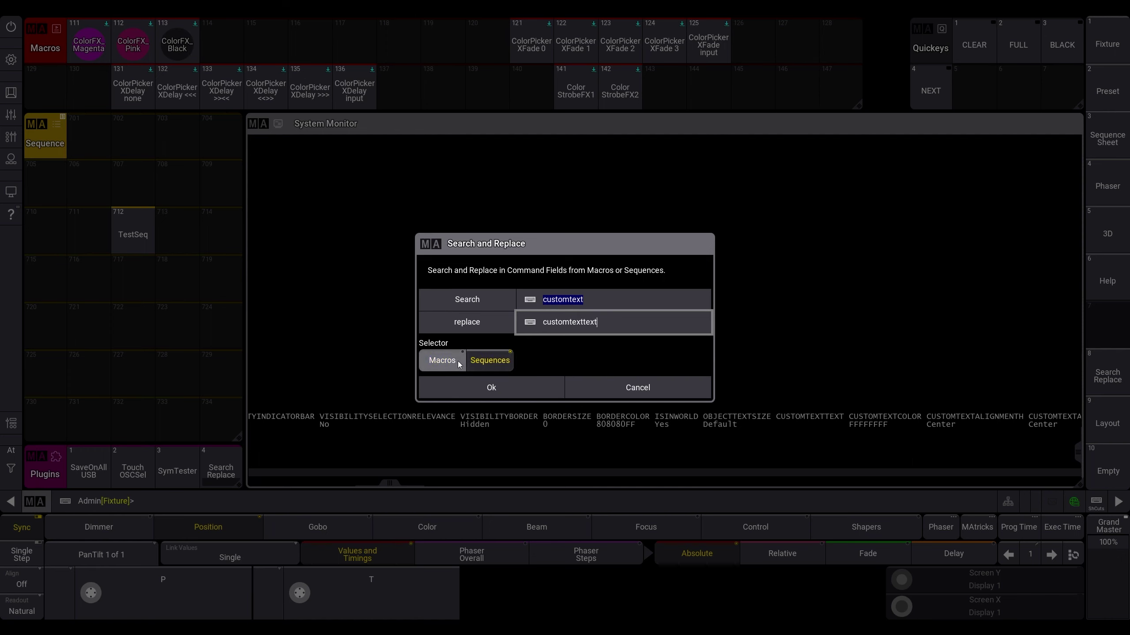
click(447, 362)
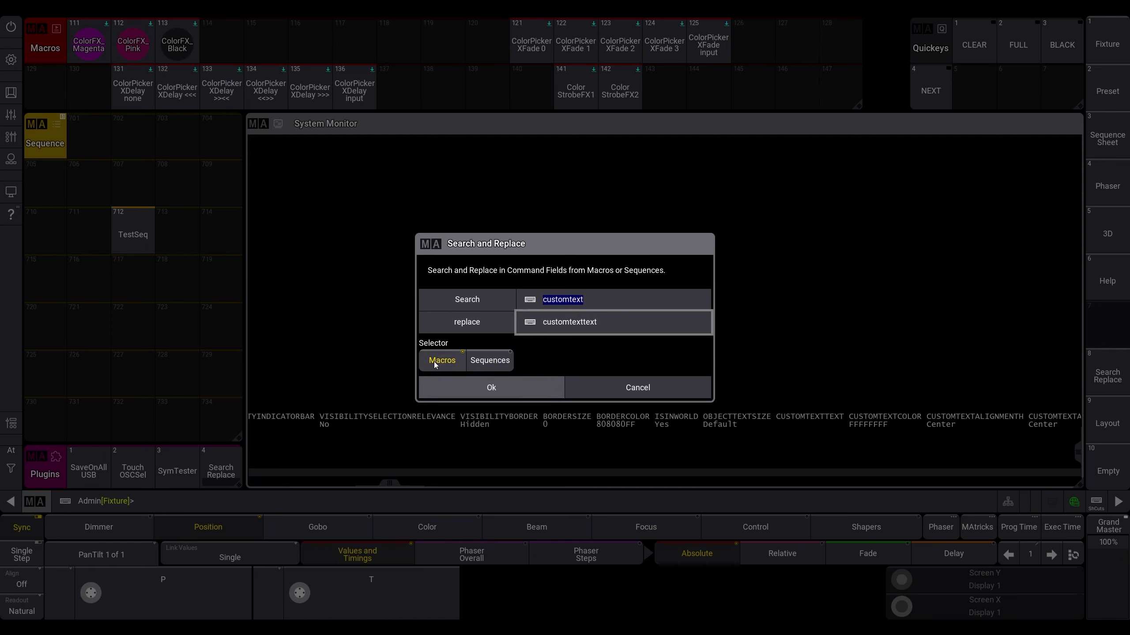
click(496, 386)
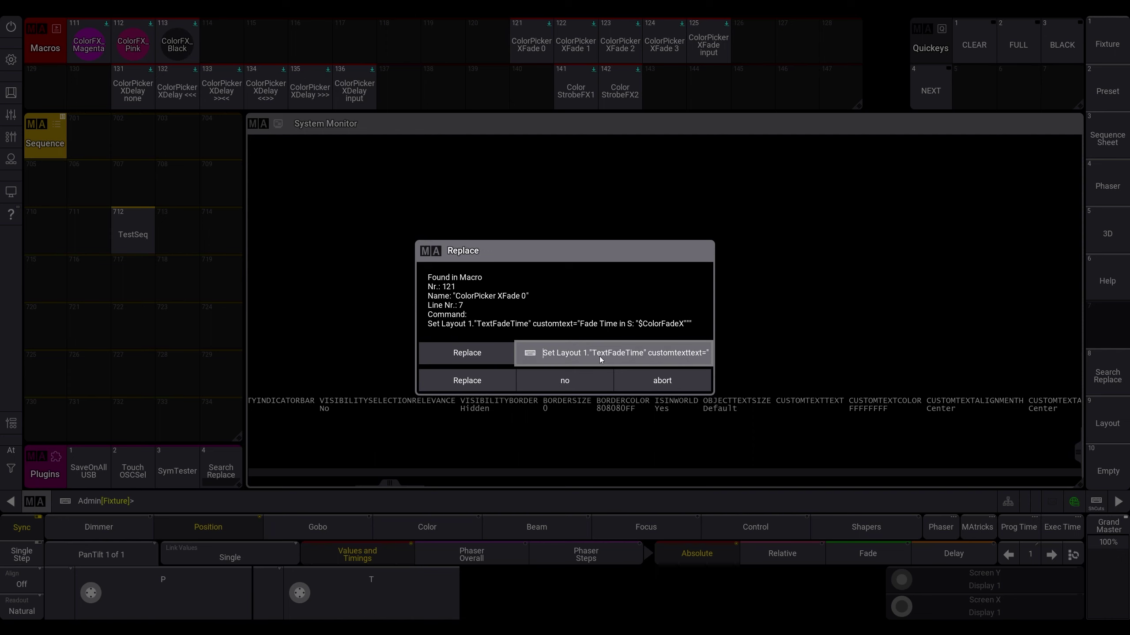
Accept the customtexttext replacement for every command found in the ColorPicker XFade and XDelay input macros.
click(669, 357)
click(484, 383)
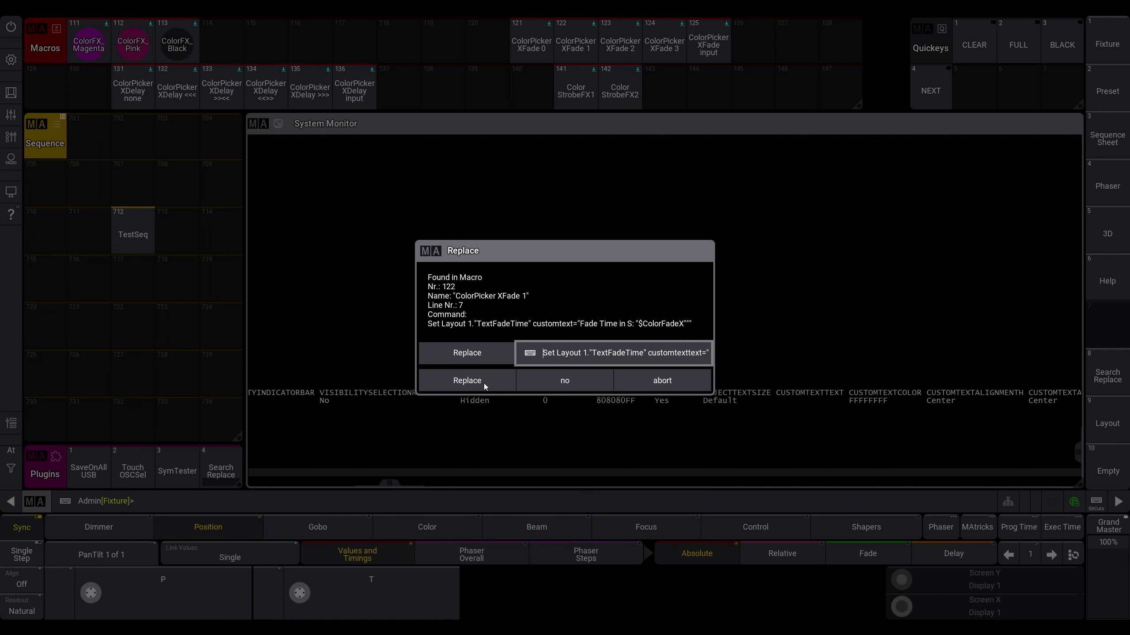
click(471, 384)
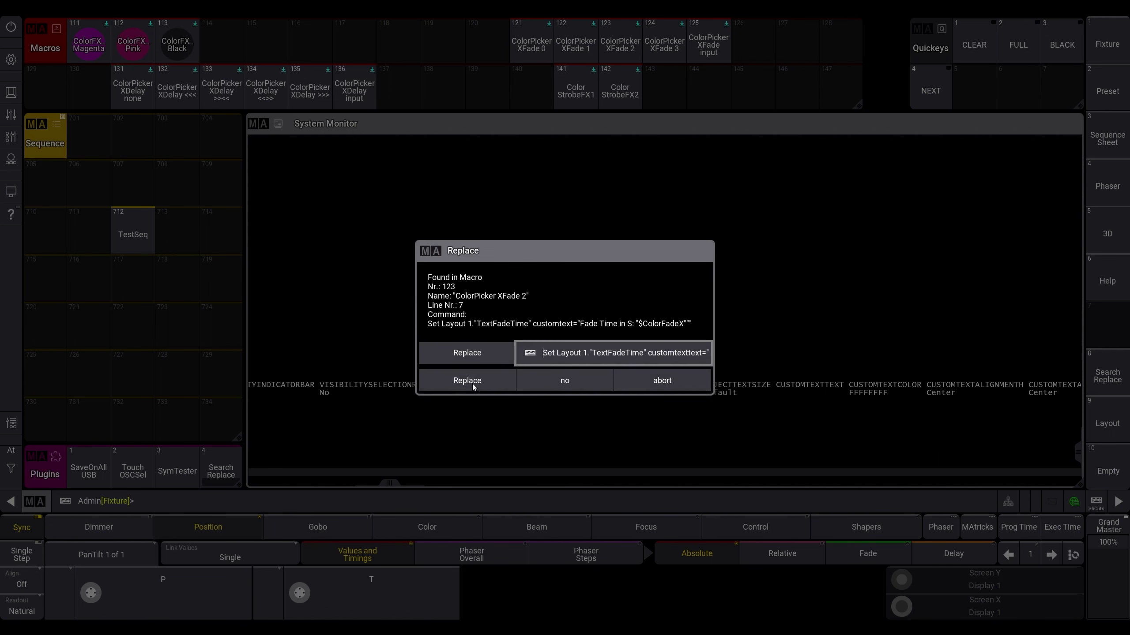
click(471, 383)
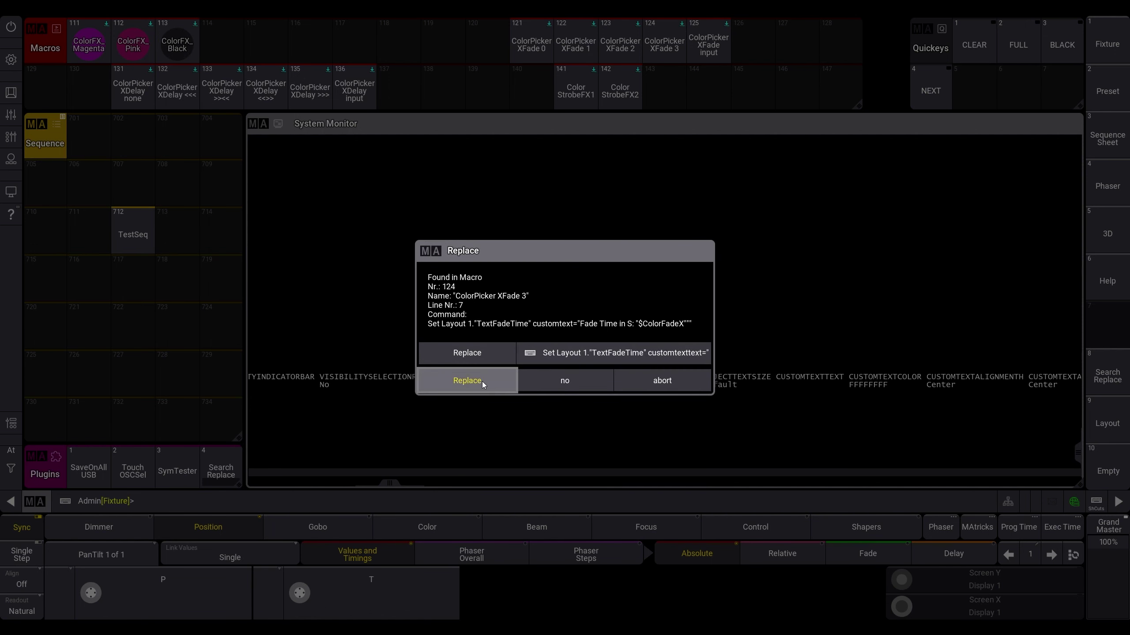
click(482, 382)
click(485, 383)
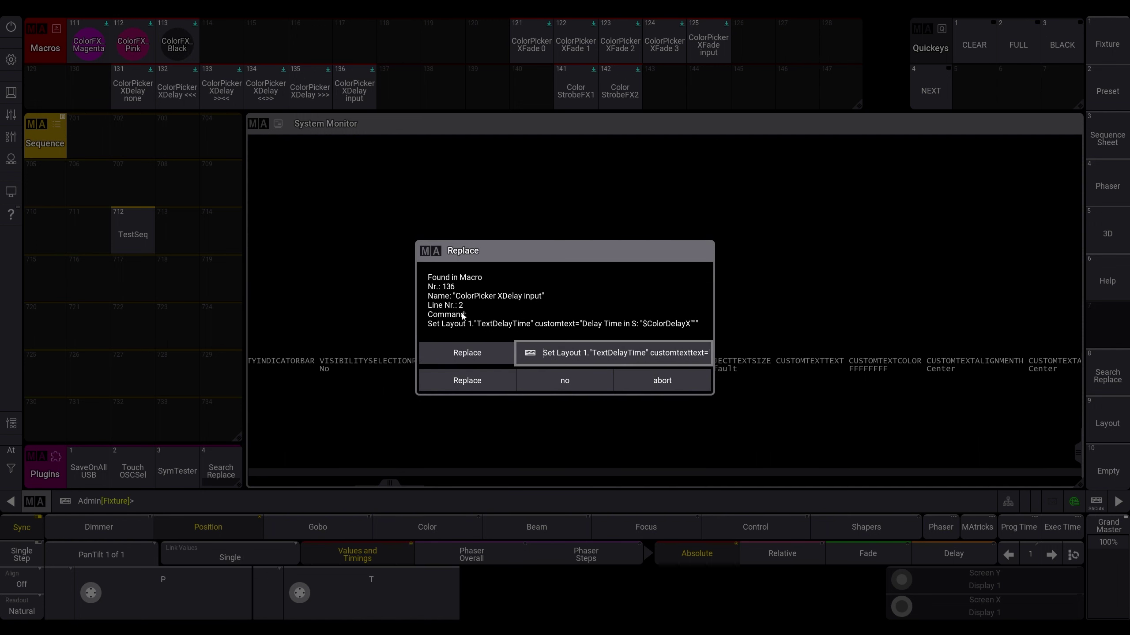
click(481, 389)
Check the replacement log and the full line 7 command in the ColorPicker XFade 1 macro.
drag(380, 484, 264, 489)
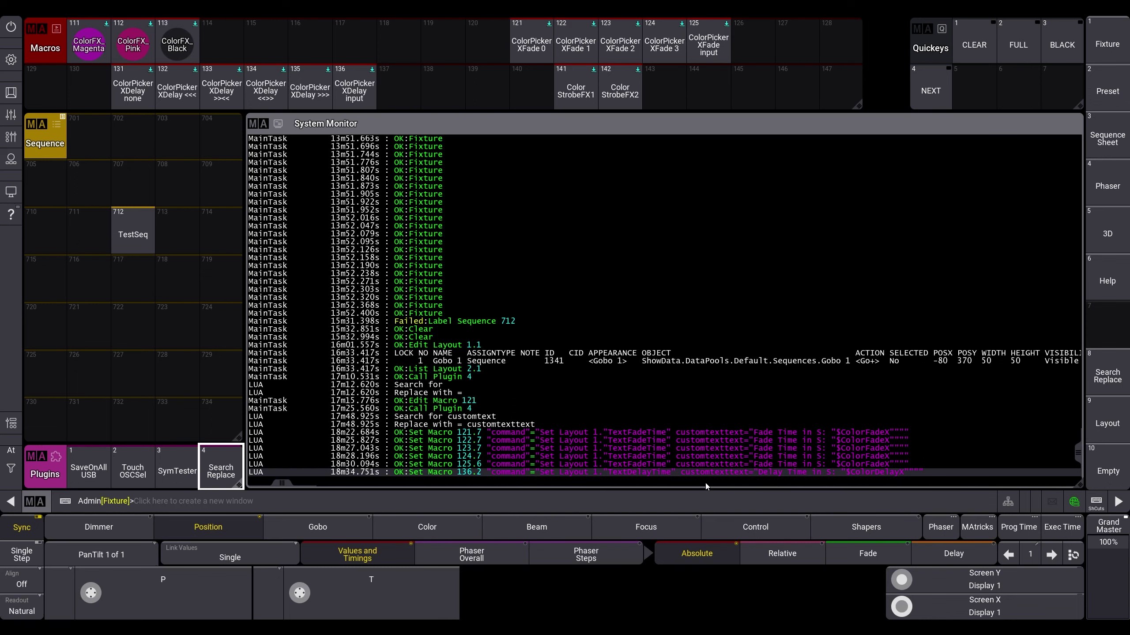
right_click(582, 47)
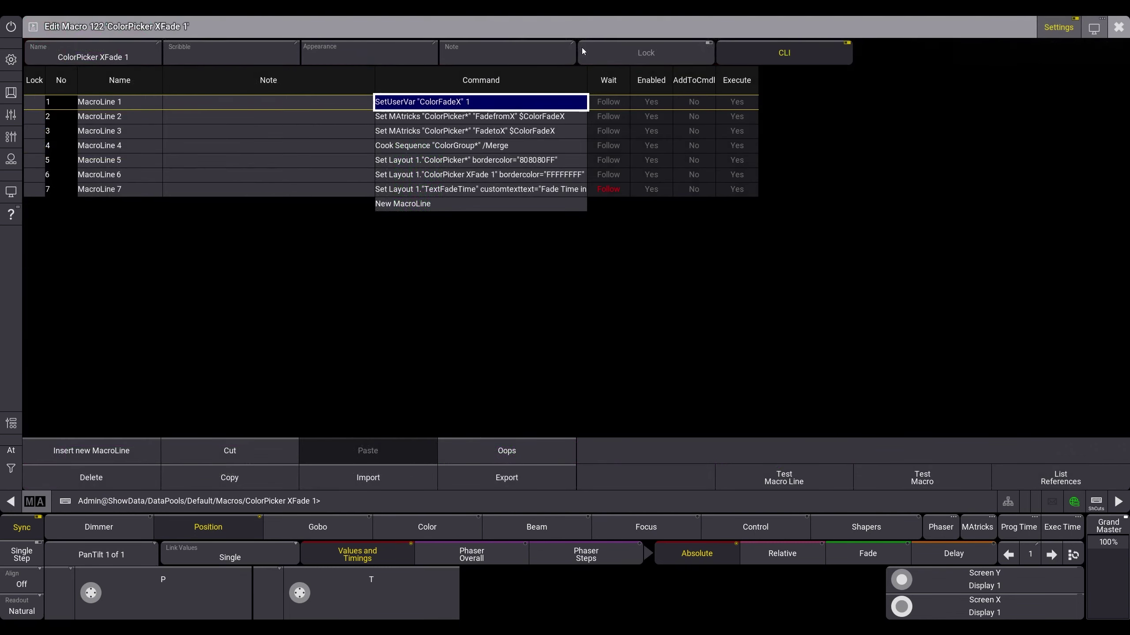
click(552, 189)
drag(587, 79, 676, 92)
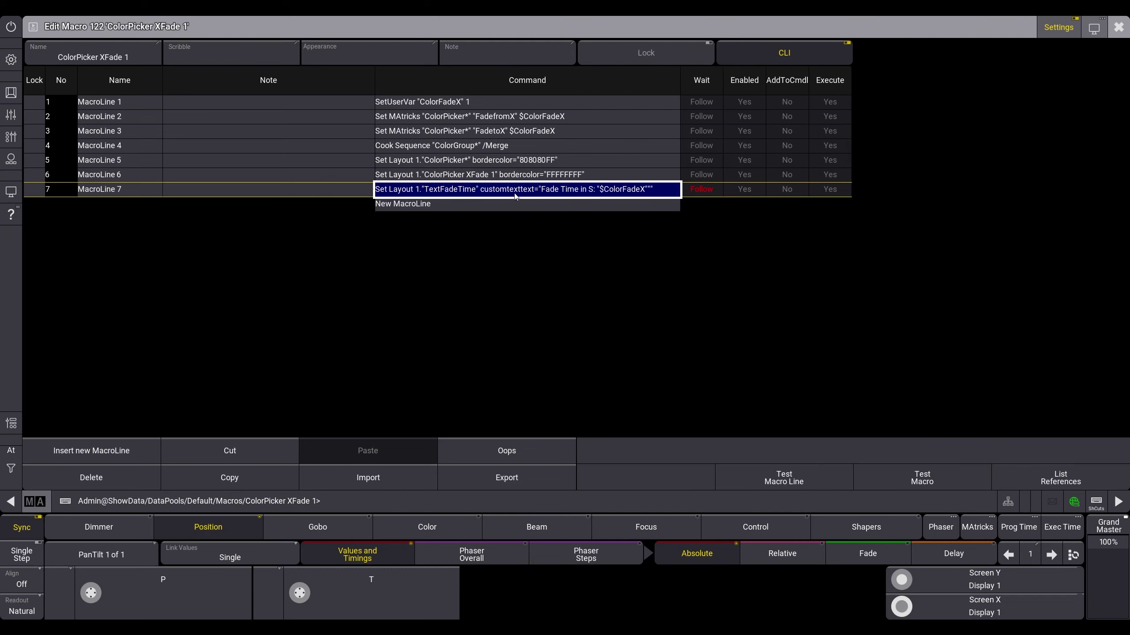
click(1118, 28)
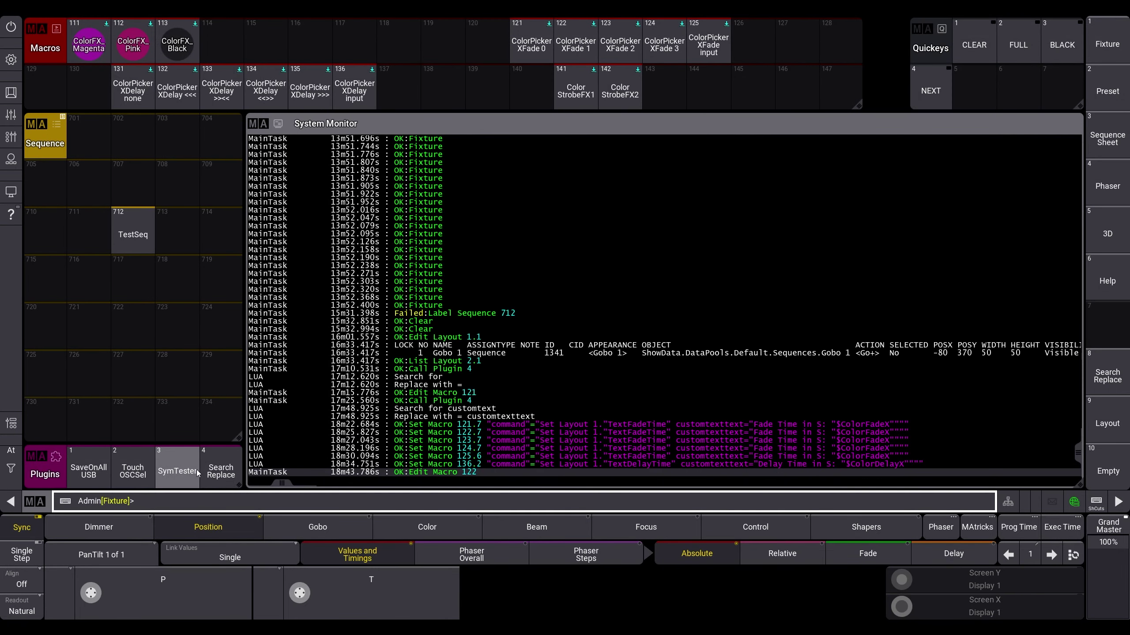
Inspect the command of Cue 1 in the TestSeq sequence.
right_click(140, 234)
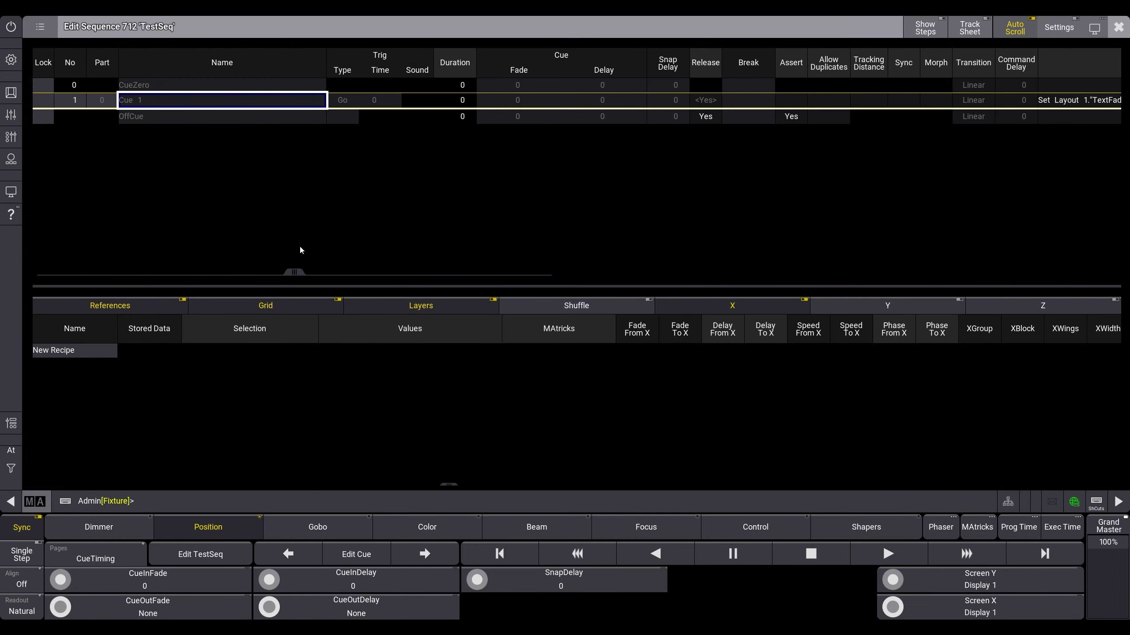
drag(305, 279, 599, 284)
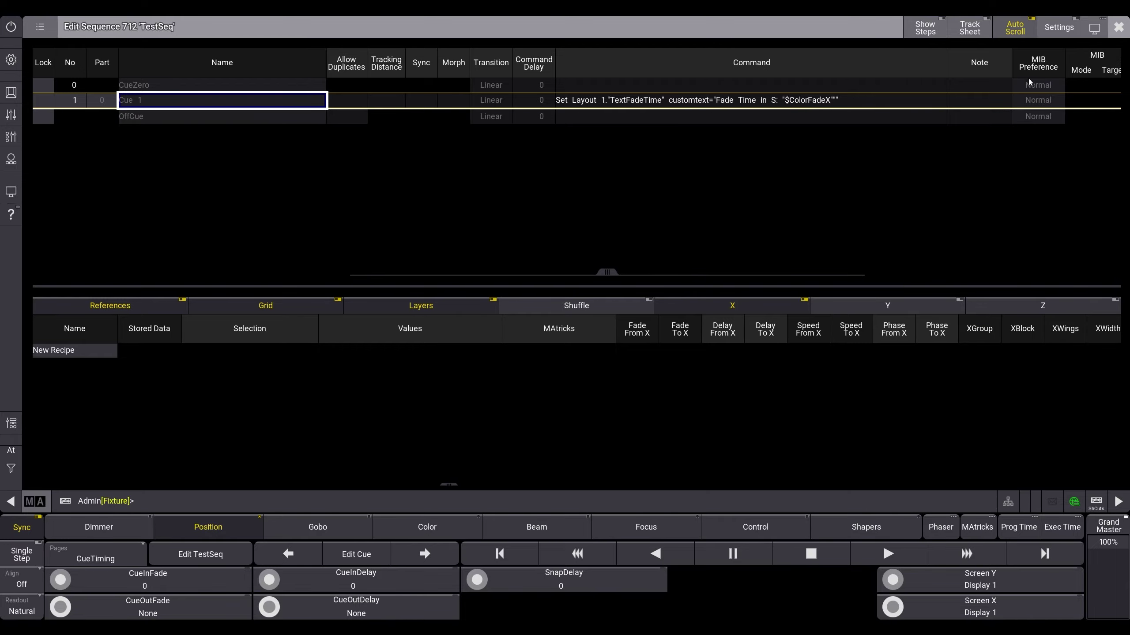
click(1118, 27)
Run the Search Replace plugin on Sequences to replace "customtext" with "customtexttext" in Cue 1 of TestSeq.
click(220, 470)
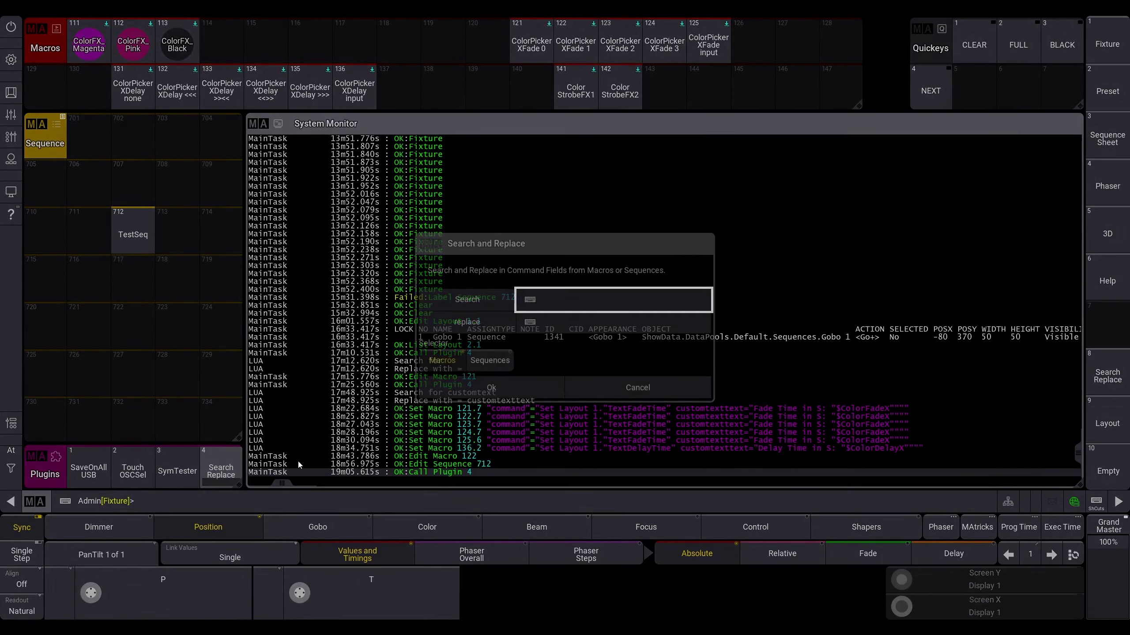
click(510, 358)
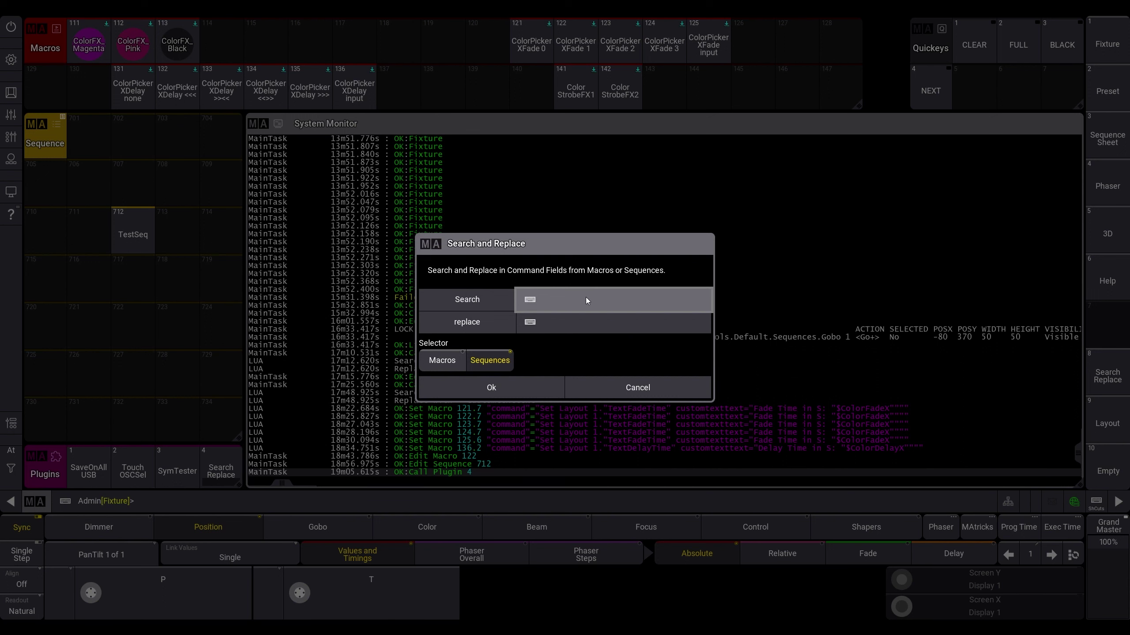
text(customtext)
key(Tab)
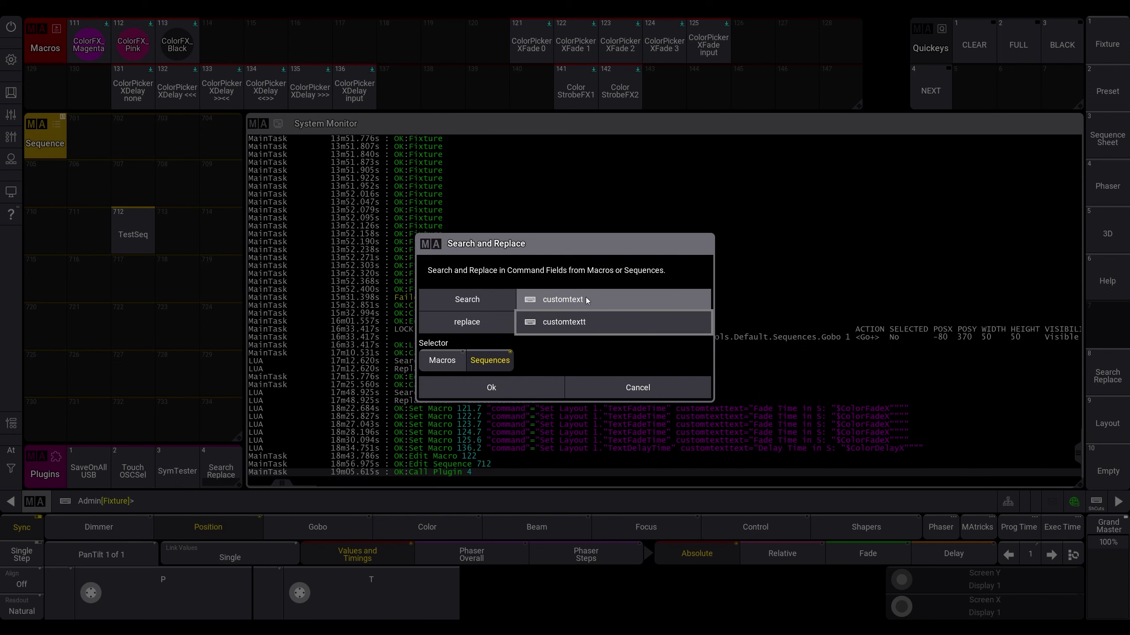
click(510, 386)
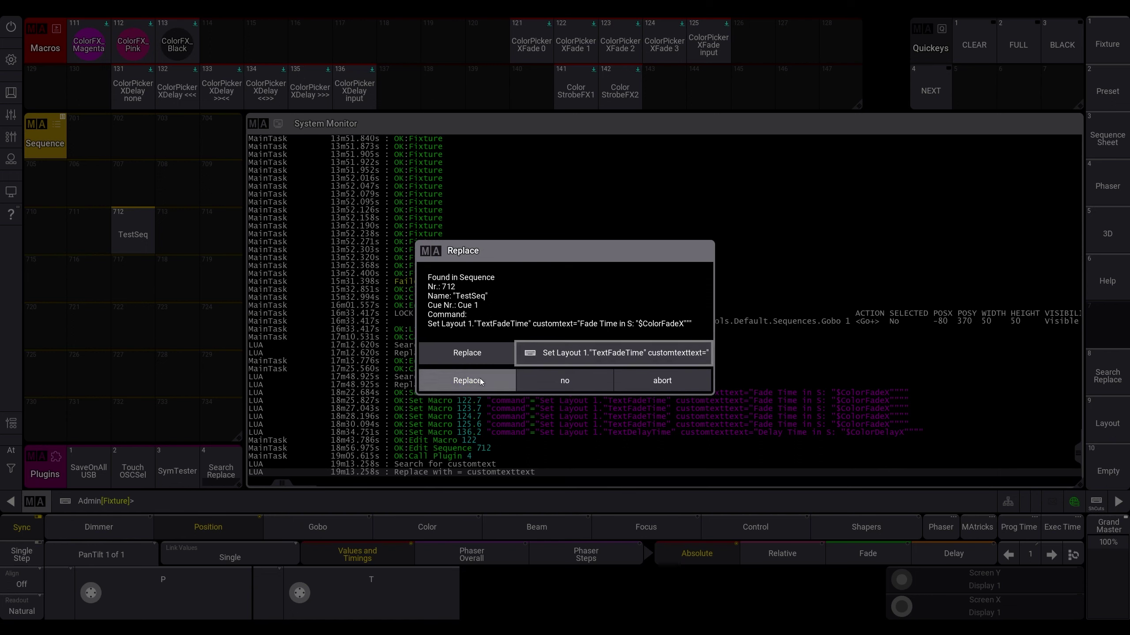
click(440, 380)
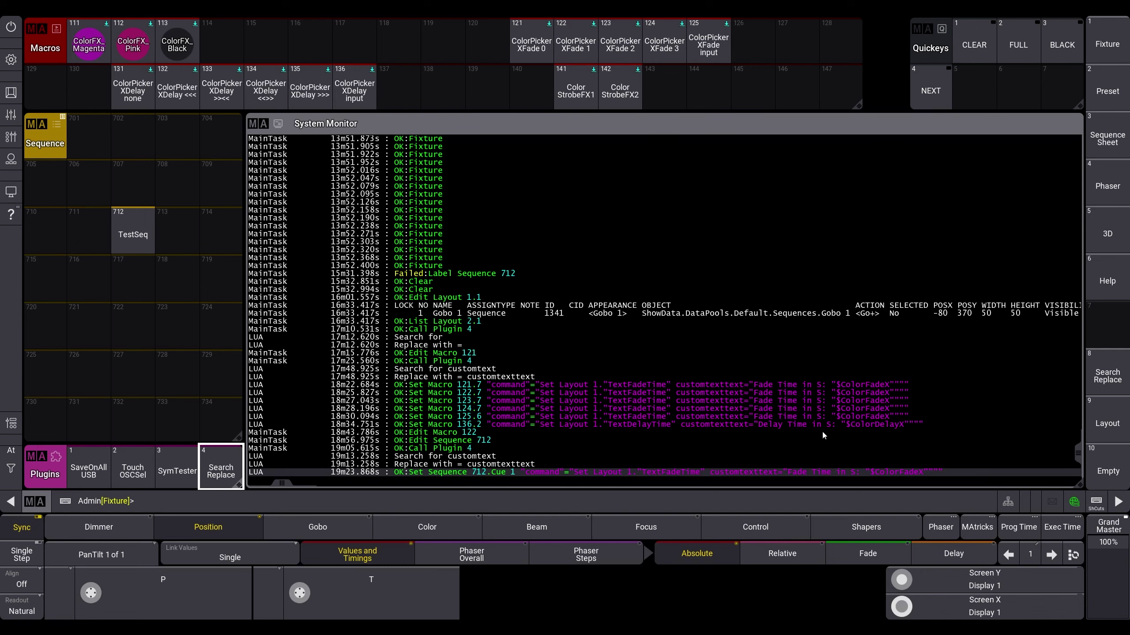
Verify the replaced property name in the Cue 1 command of the TestSeq sequence.
click(134, 227)
click(133, 227)
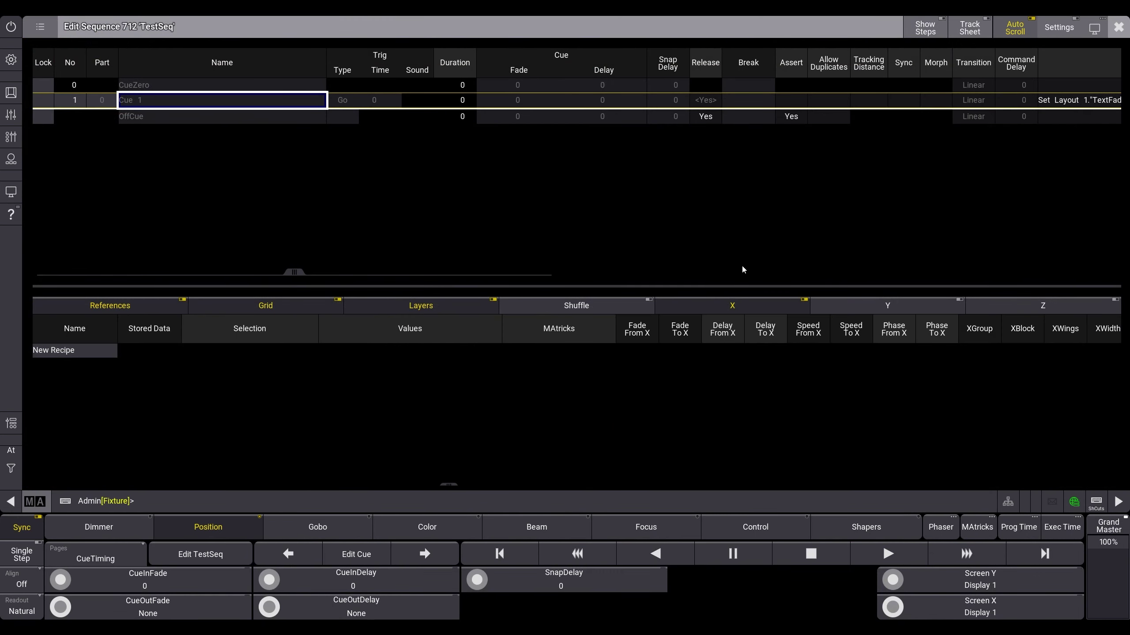
drag(306, 268, 610, 302)
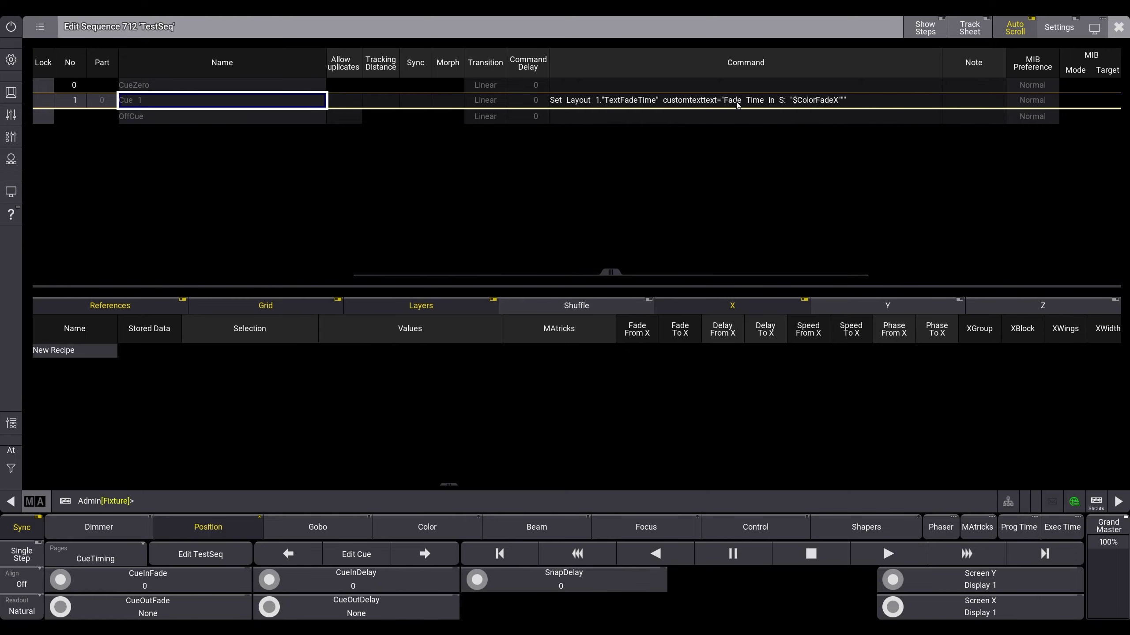
click(1119, 29)
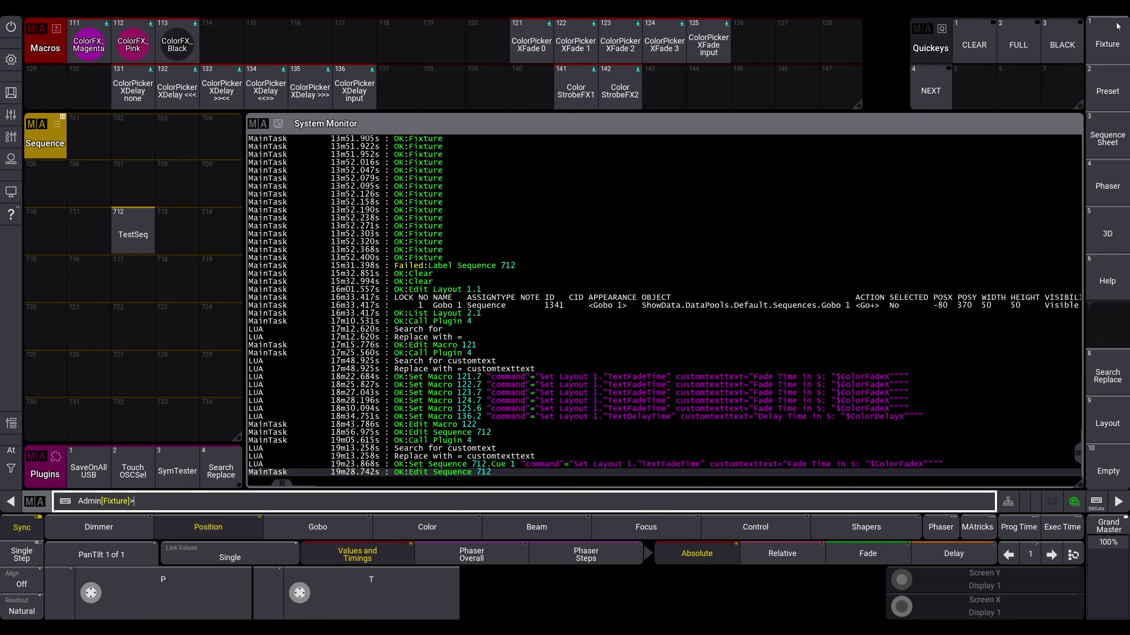
drag(133, 231, 100, 226)
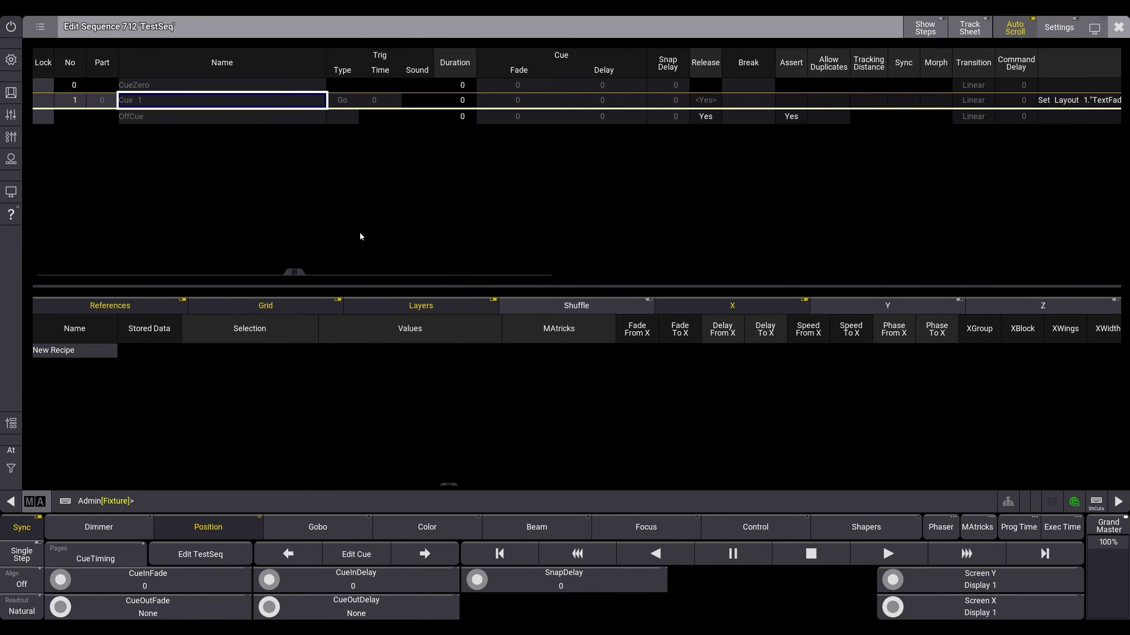
drag(293, 273, 524, 273)
click(840, 100)
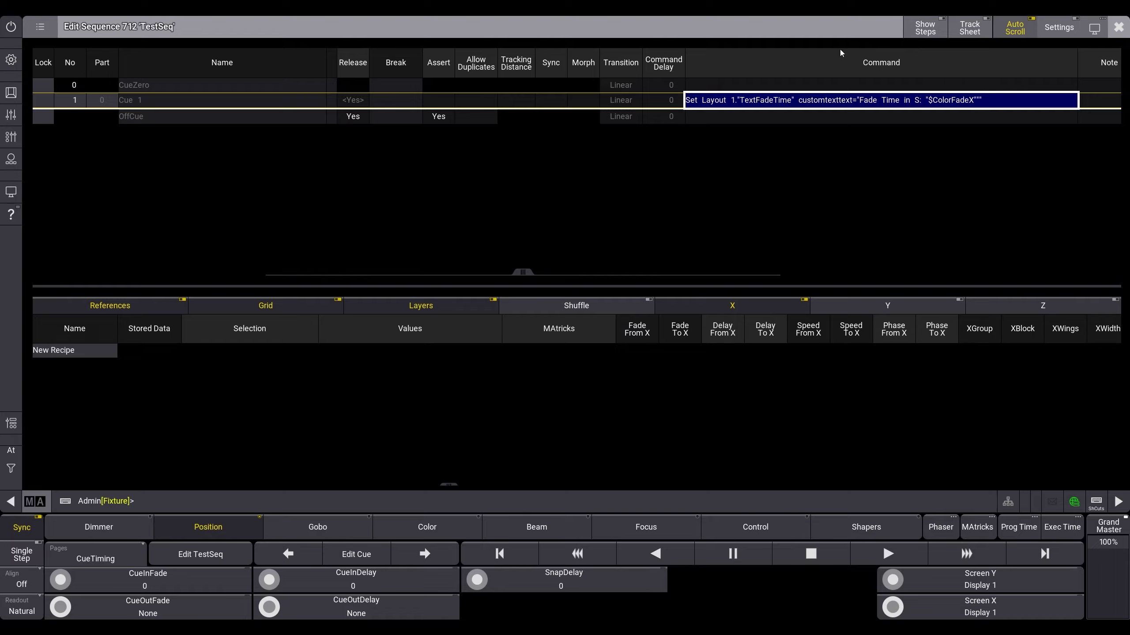
click(1118, 27)
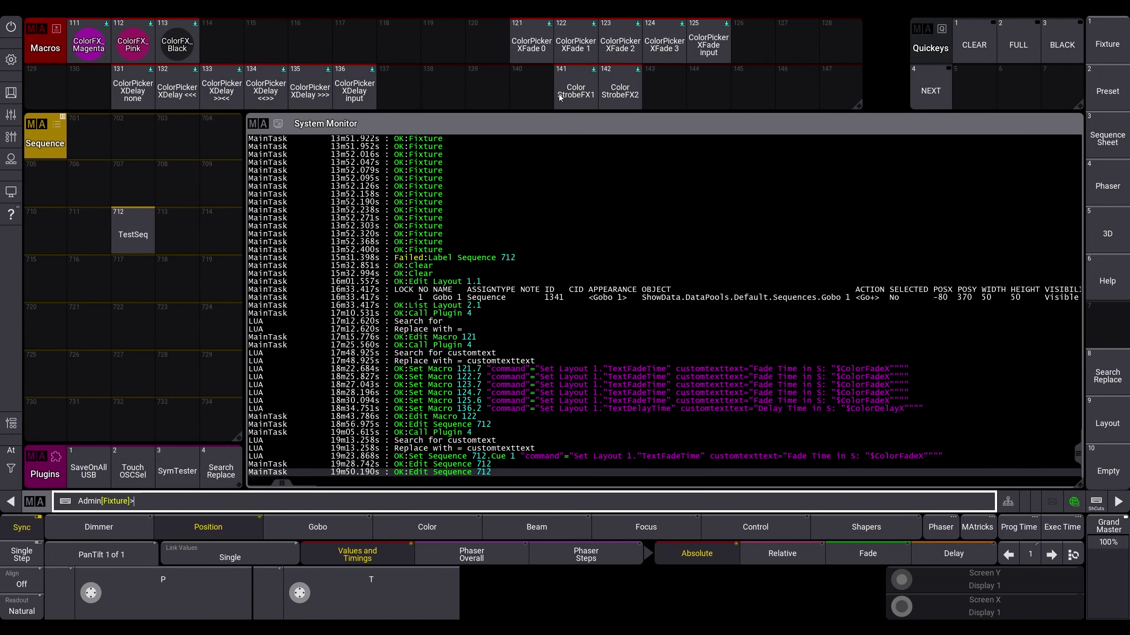
Look through the command lines of the ColorStrobeFX1 macro and close its editor.
click(724, 57)
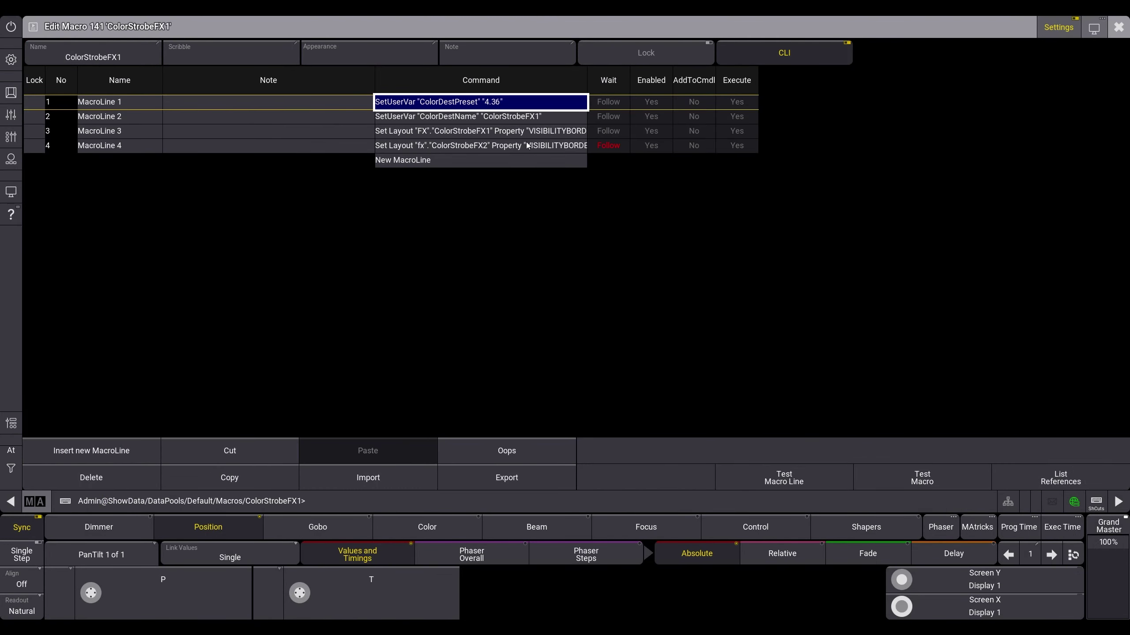
key(Escape)
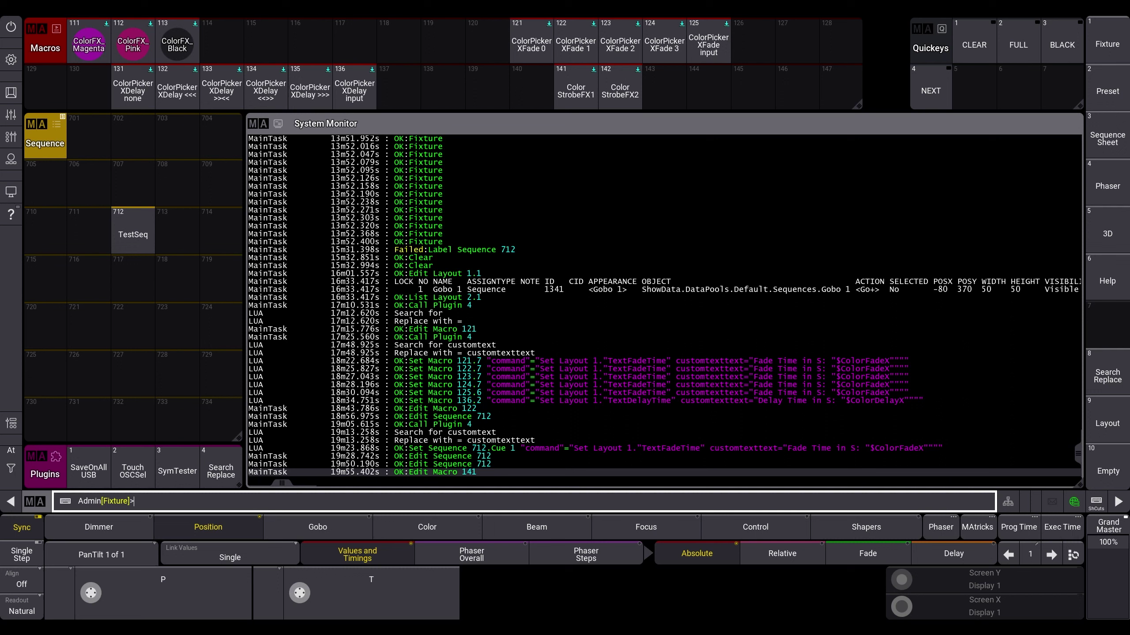